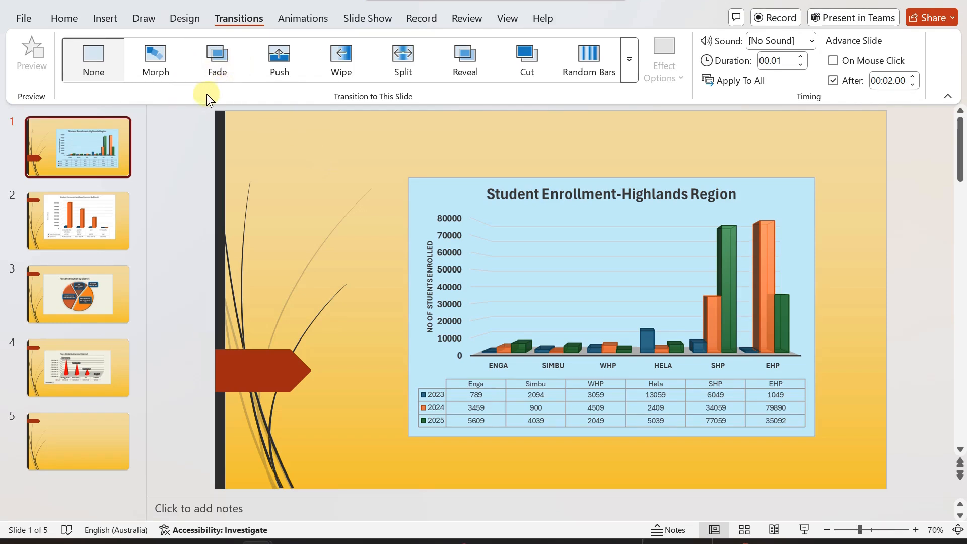
- Try the Morph, Fade, Push, Wipe, Gallery, Glitter and Ripple transitions one after another on slide 1
left_click(150, 54)
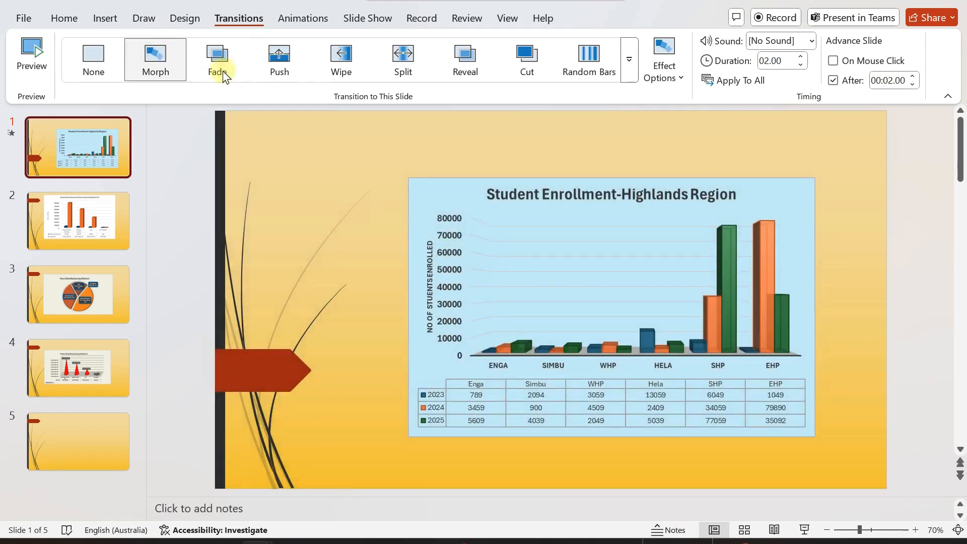
left_click(219, 55)
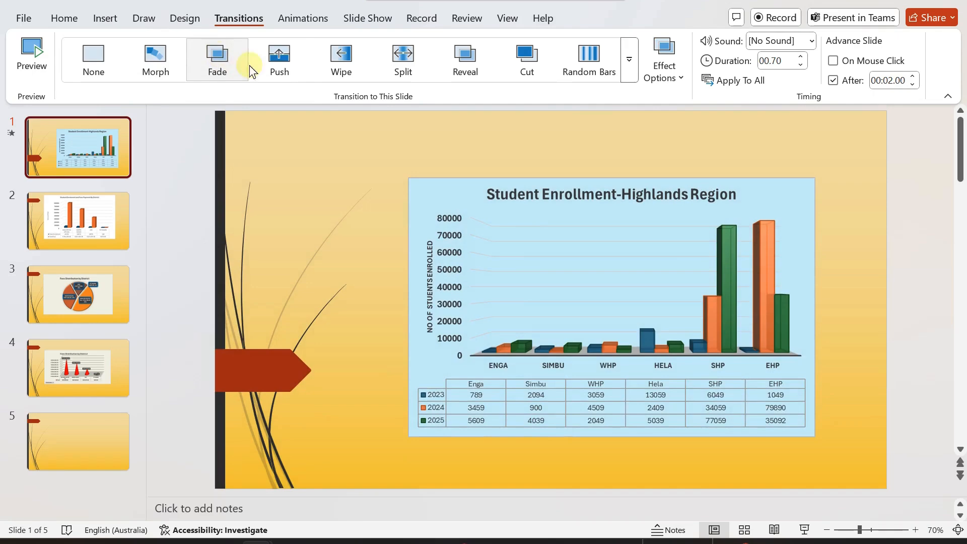
left_click(279, 50)
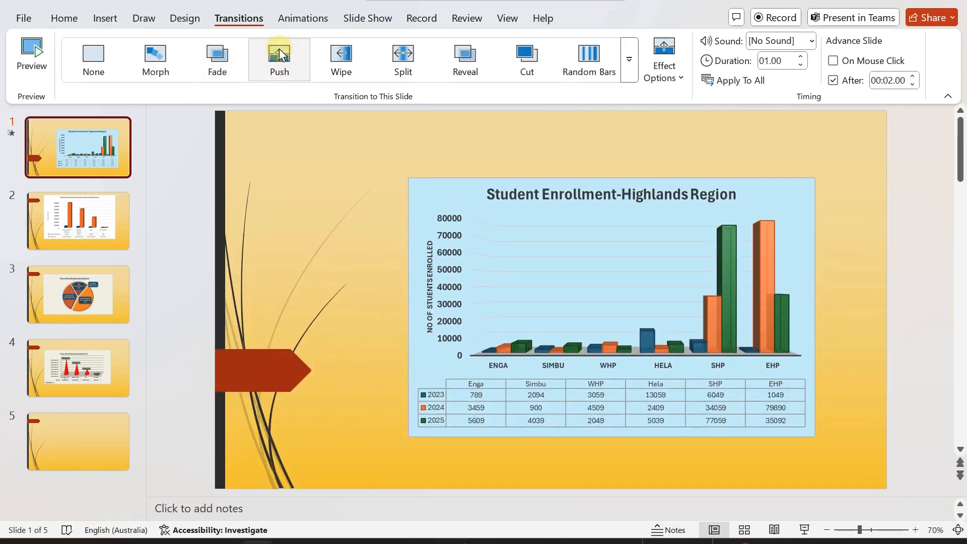
left_click(344, 59)
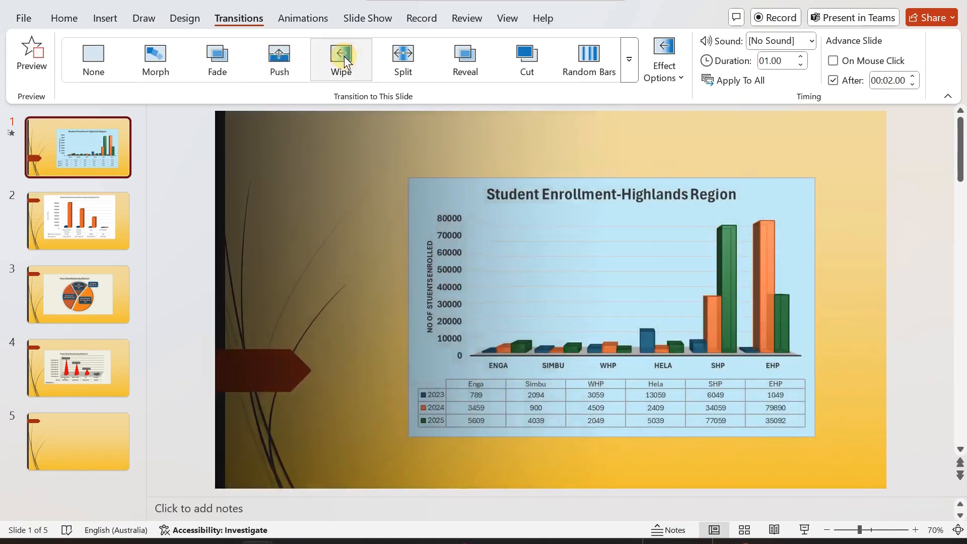
scroll(589, 59, "down", 3)
left_click(589, 60)
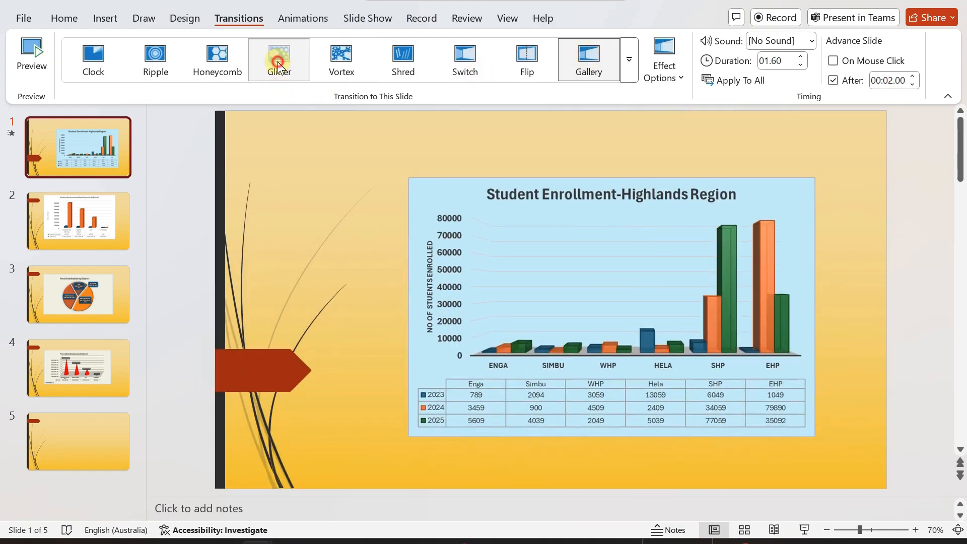
left_click(279, 64)
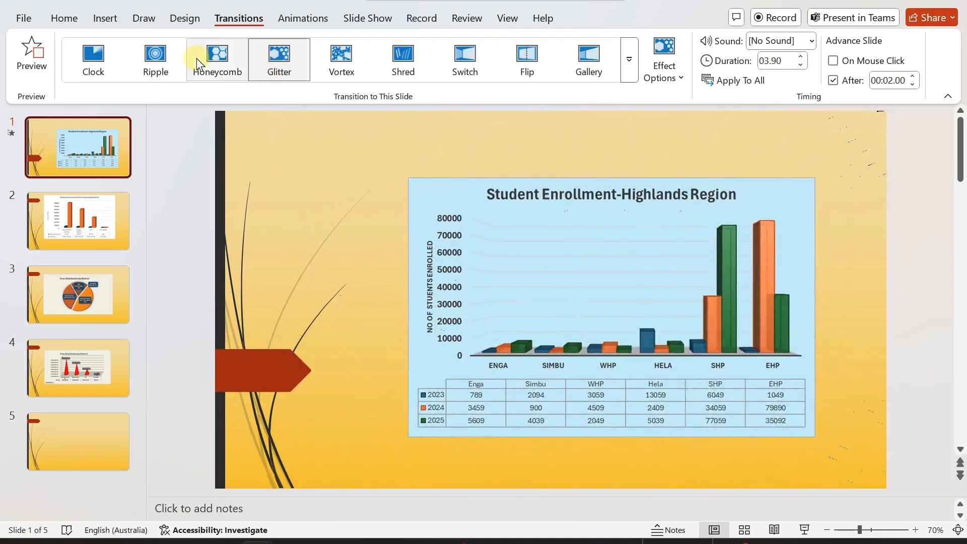
left_click(157, 59)
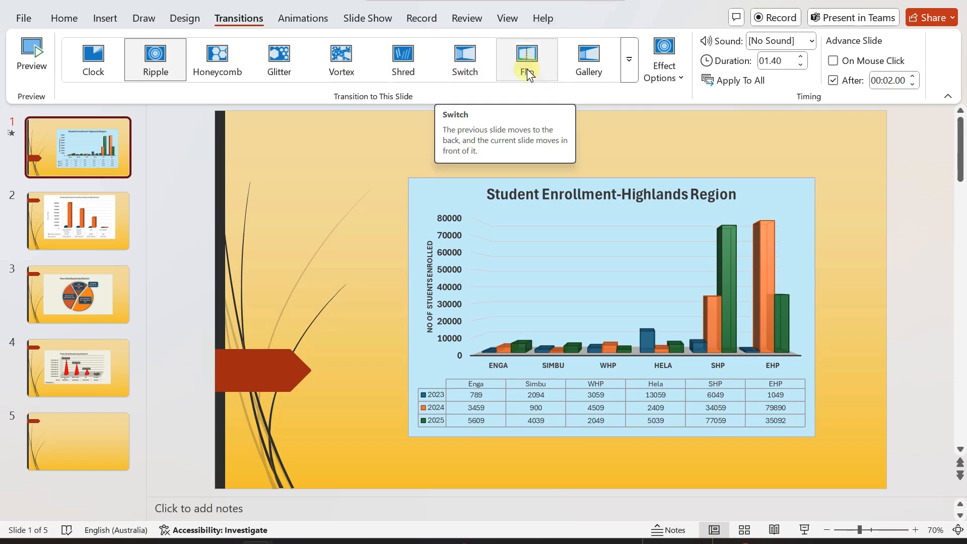
- Apply the Blinds transition from the Exciting group to slide 1 and set its duration to 07.00 seconds
left_click(629, 61)
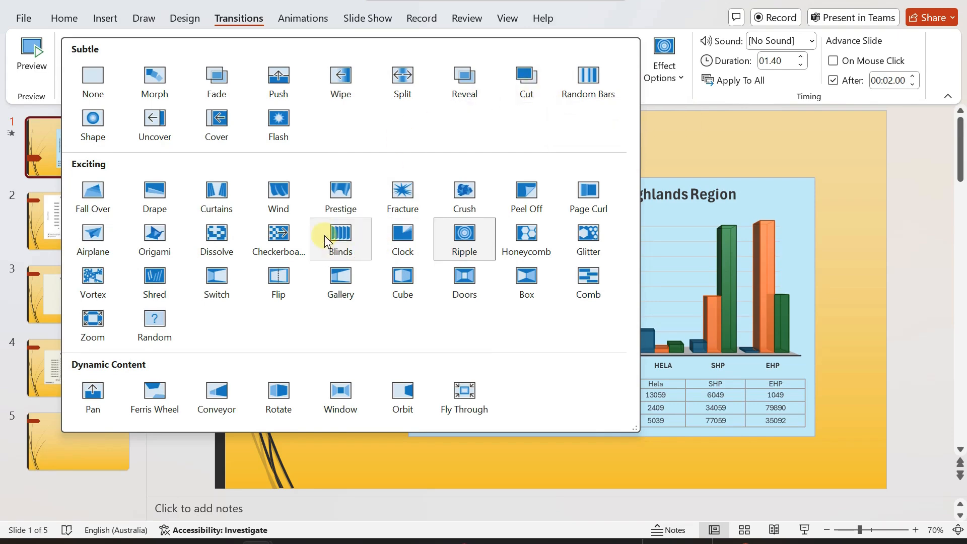
left_click(347, 241)
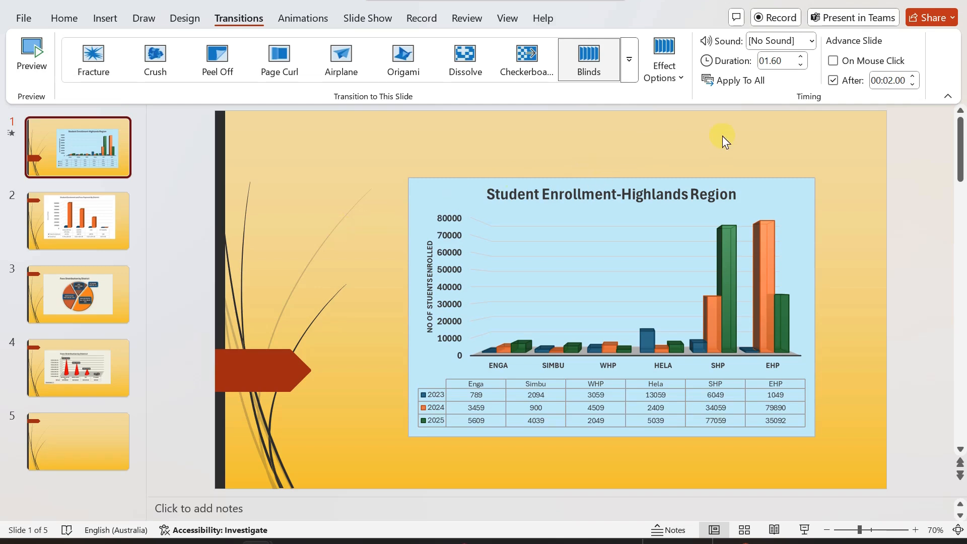
left_click(801, 57)
left_click(801, 57)
left_click(801, 57)
left_click(801, 57)
left_click(801, 57)
left_click(801, 57)
left_click(802, 57)
left_click(801, 57)
left_click(802, 57)
left_click(802, 57)
left_click(802, 57)
left_click(802, 57)
left_click(802, 57)
left_click(802, 57)
left_click(802, 57)
left_click(802, 57)
left_click(802, 57)
left_click(802, 57)
left_click(802, 57)
left_click(802, 57)
left_click(802, 57)
left_click(801, 57)
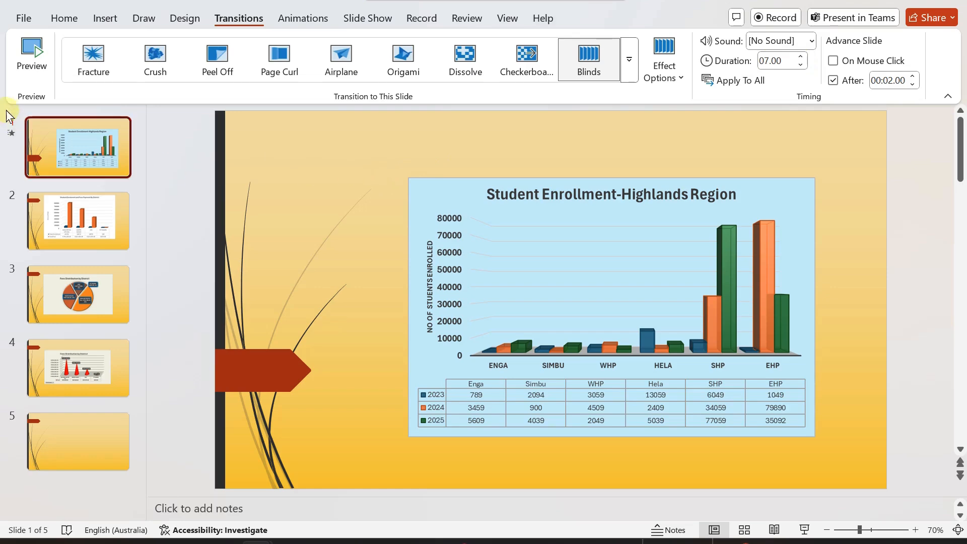
- Preview the Blinds transition on slide 1 and apply it to all slides
left_click(33, 57)
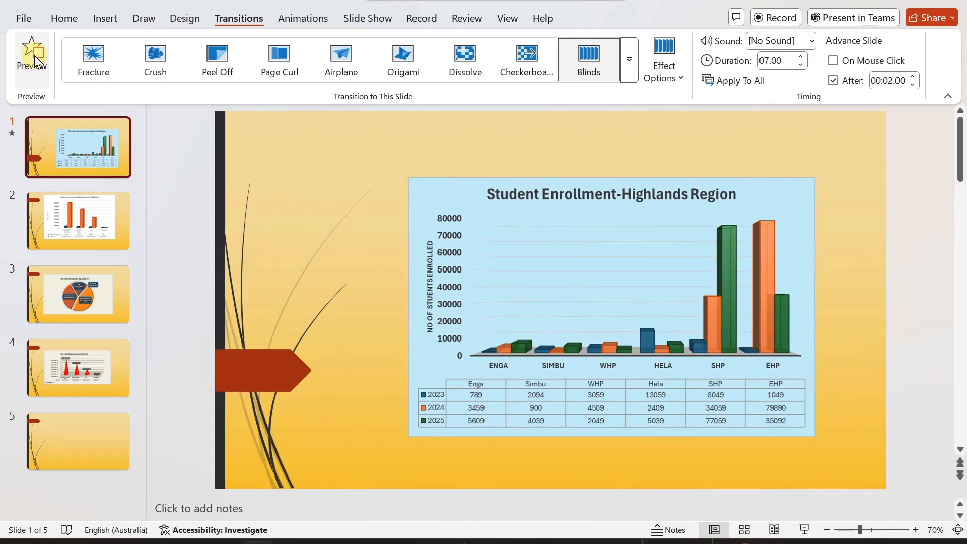
left_click(37, 63)
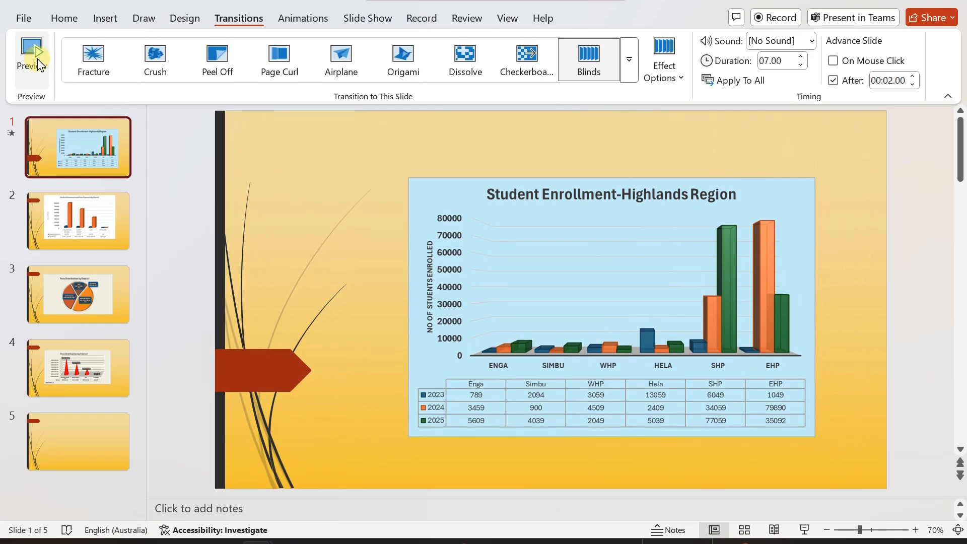
left_click(728, 86)
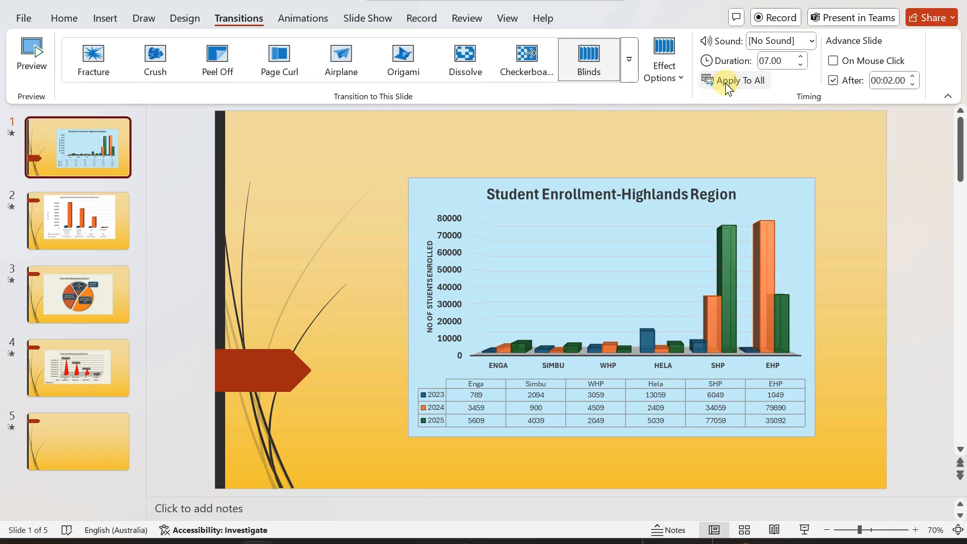
- Try advancing slide 1 on mouse click instead of after a set time, and restore the timed advance
left_click(833, 81)
left_click(834, 61)
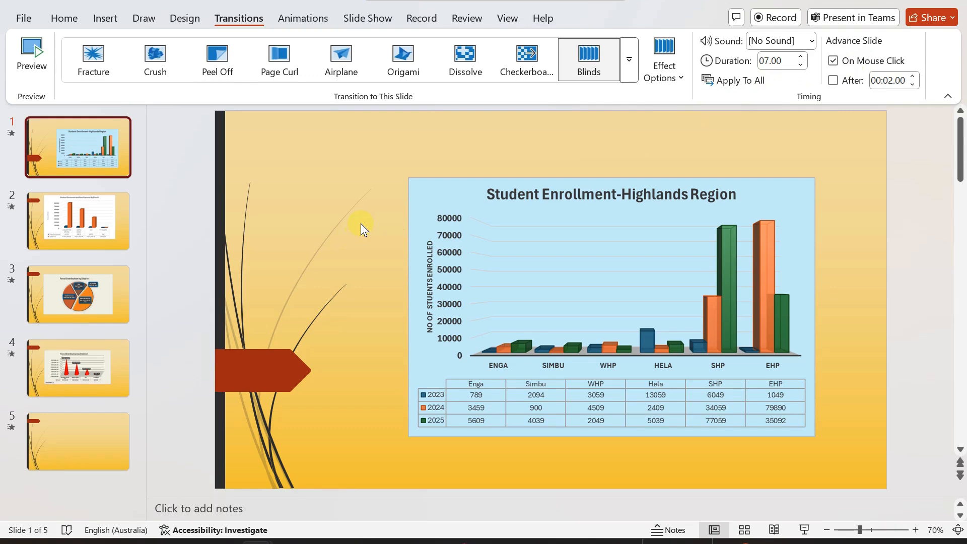
left_click(832, 60)
left_click(833, 80)
- Set the automatic slide advance time to 00:04.00 and apply the transition settings to all slides
left_click(887, 82)
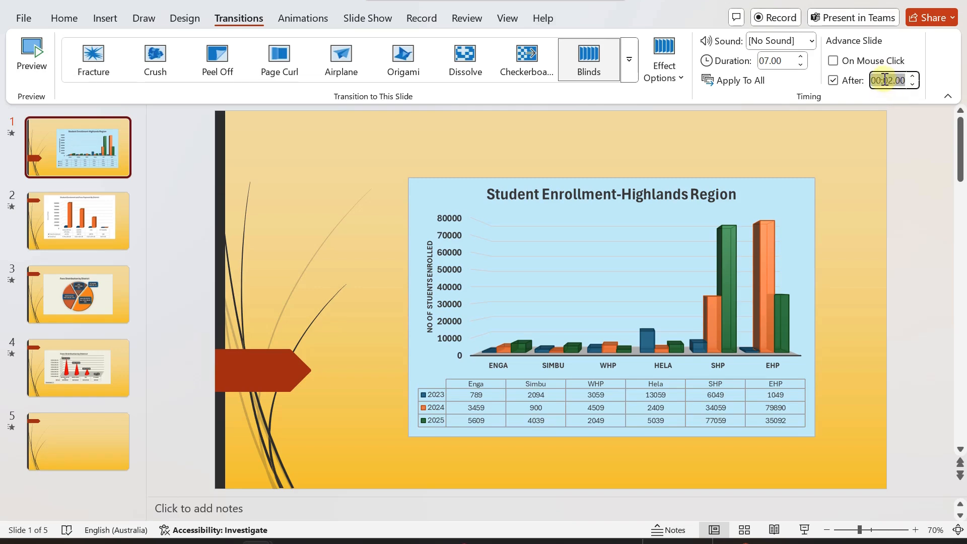
left_click(914, 76)
left_click(914, 75)
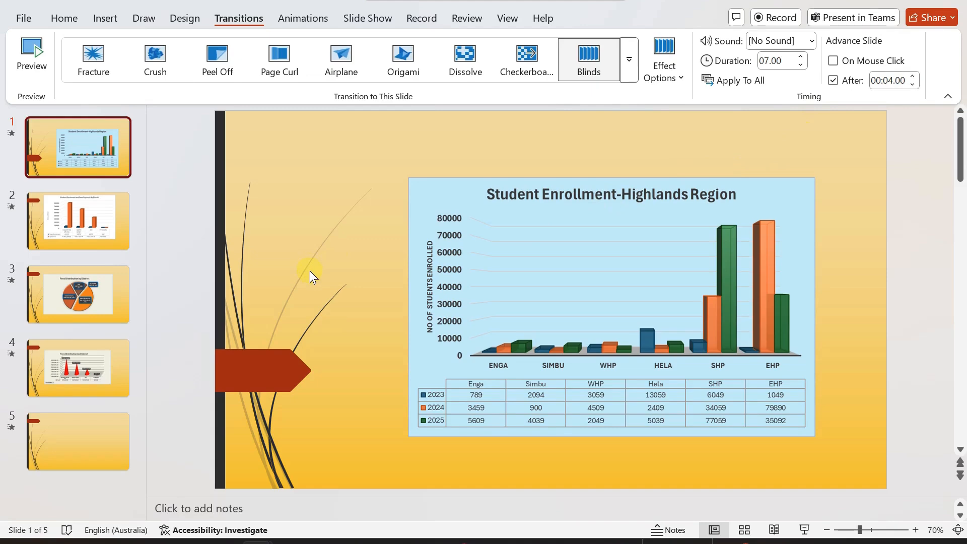
left_click(736, 83)
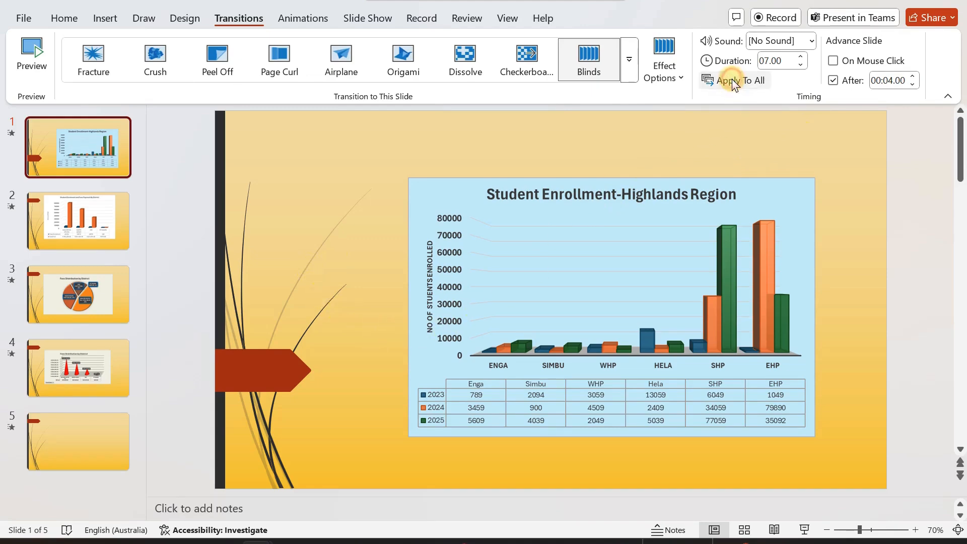
- Start the slide show from slide 1 to check the transitions and automatic timing
left_click(805, 530)
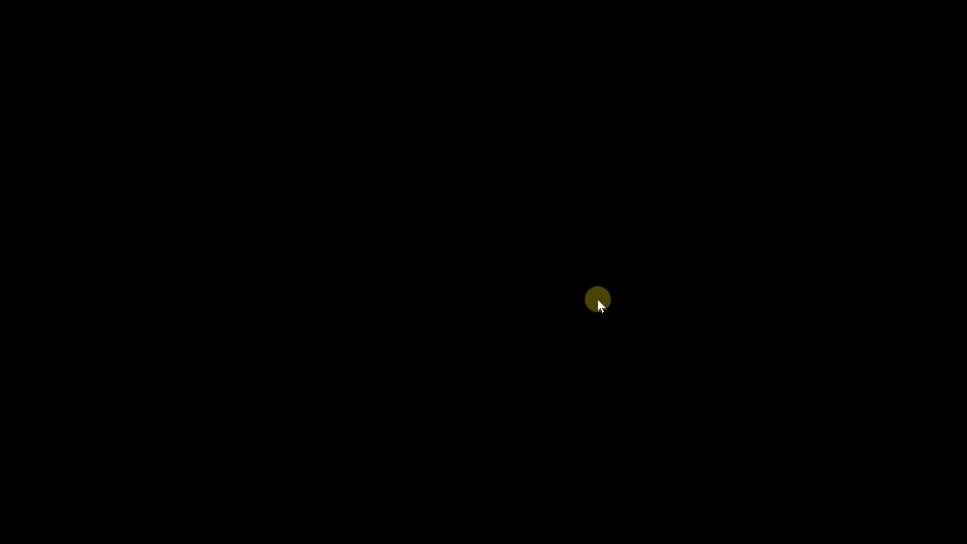